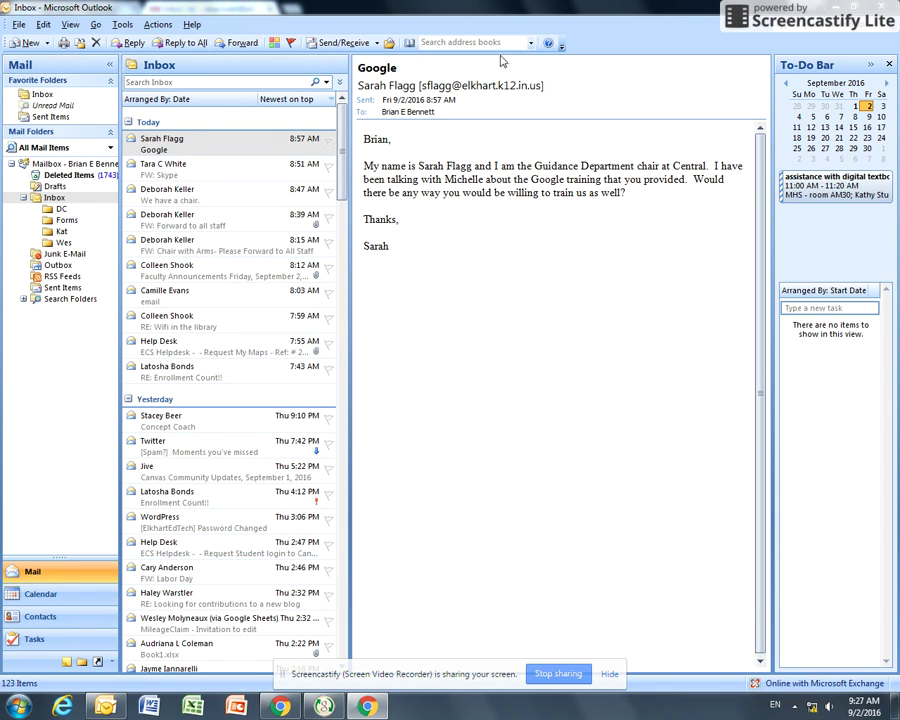
pyautogui.click(357, 15)
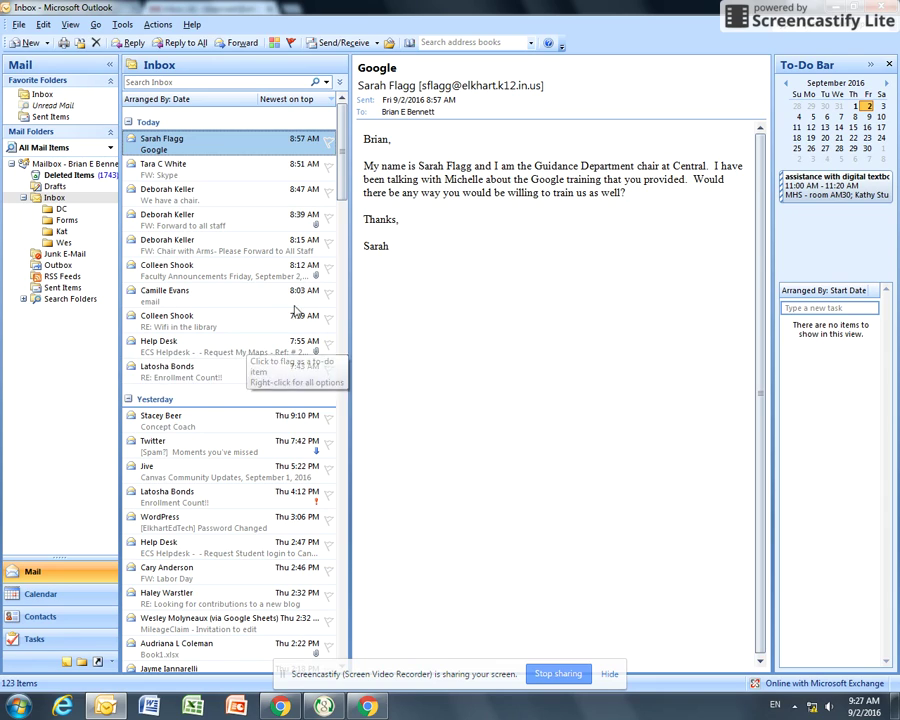
pyautogui.scroll(-3, 270, 273)
pyautogui.scroll(-15, 270, 273)
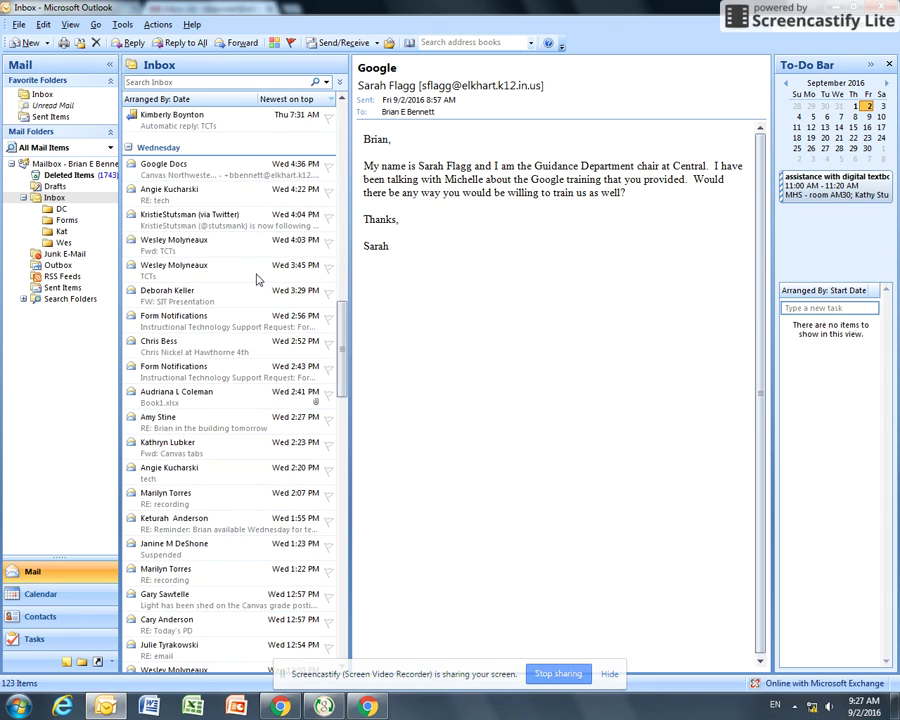
pyautogui.scroll(-9, 255, 282)
pyautogui.scroll(7, 252, 350)
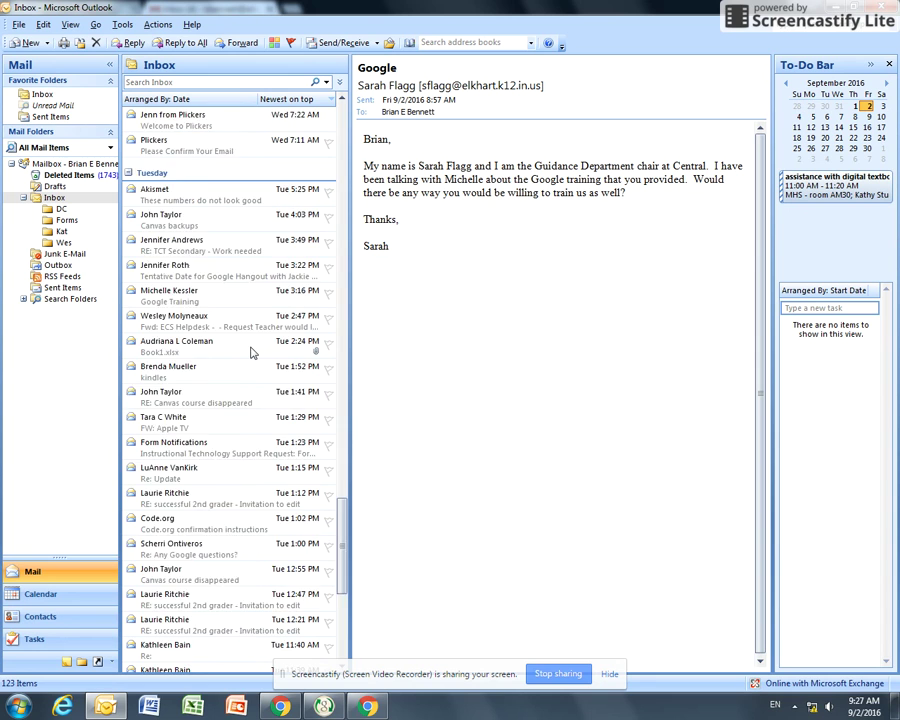
pyautogui.scroll(13, 249, 343)
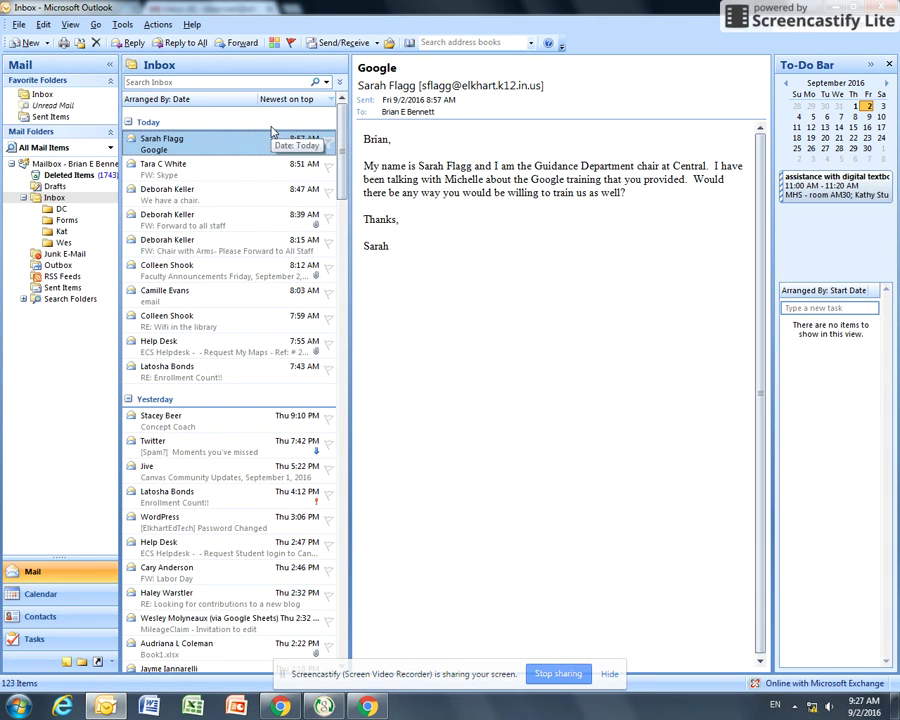
# Start an export to a file and choose Personal Folder File (.pst) as the file type
pyautogui.click(17, 25)
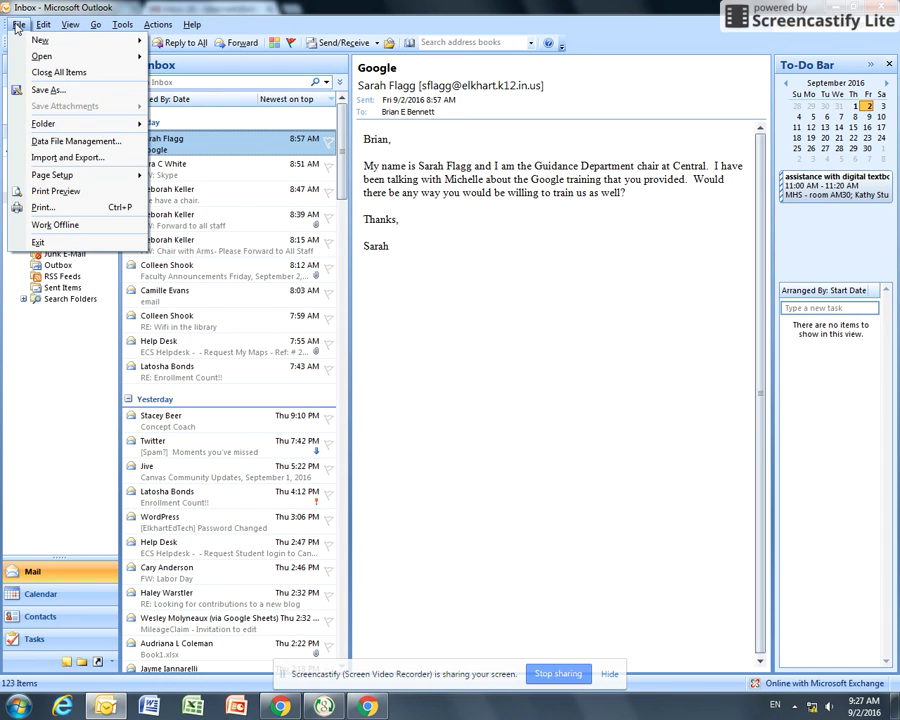
pyautogui.click(88, 158)
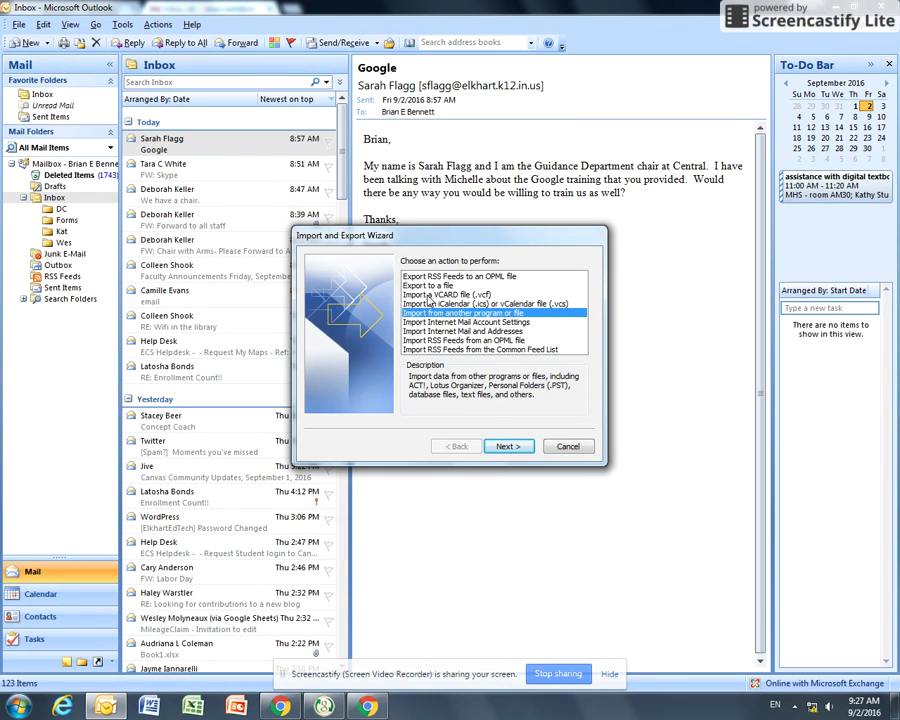
pyautogui.click(418, 287)
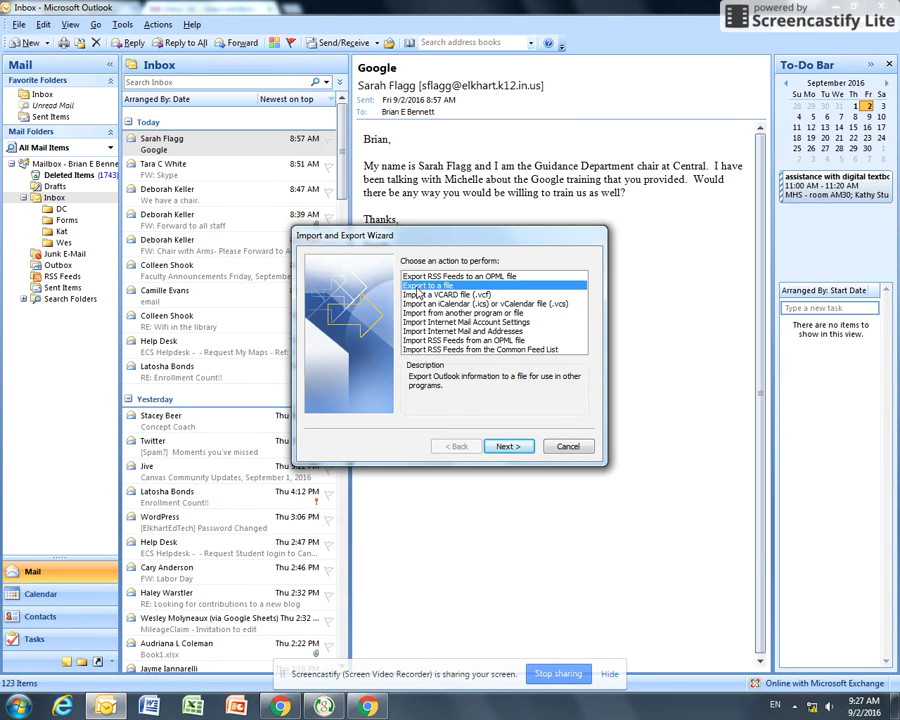
pyautogui.click(512, 447)
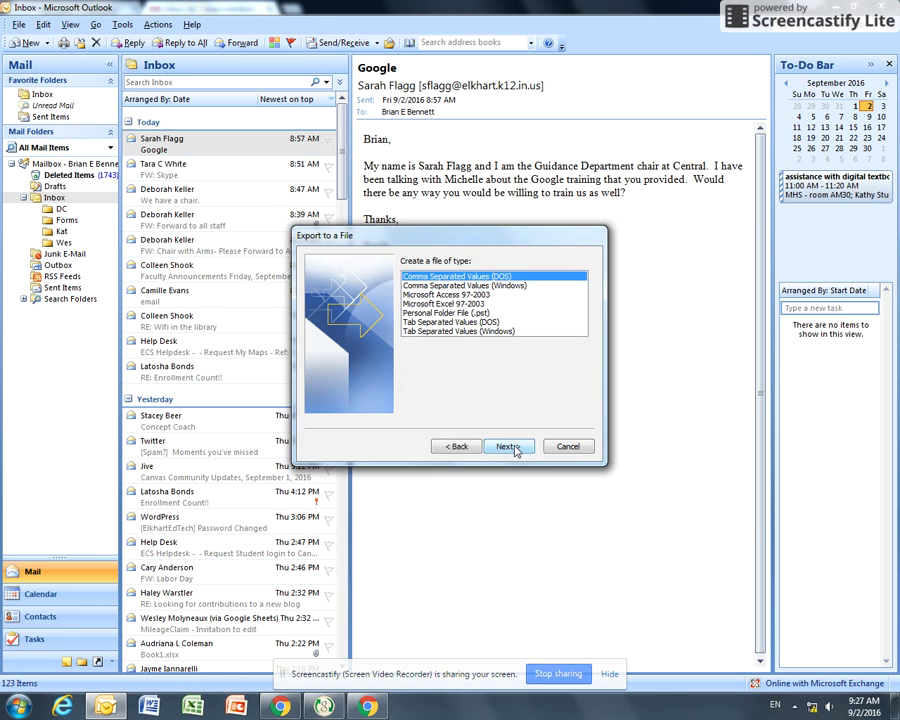
pyautogui.click(453, 313)
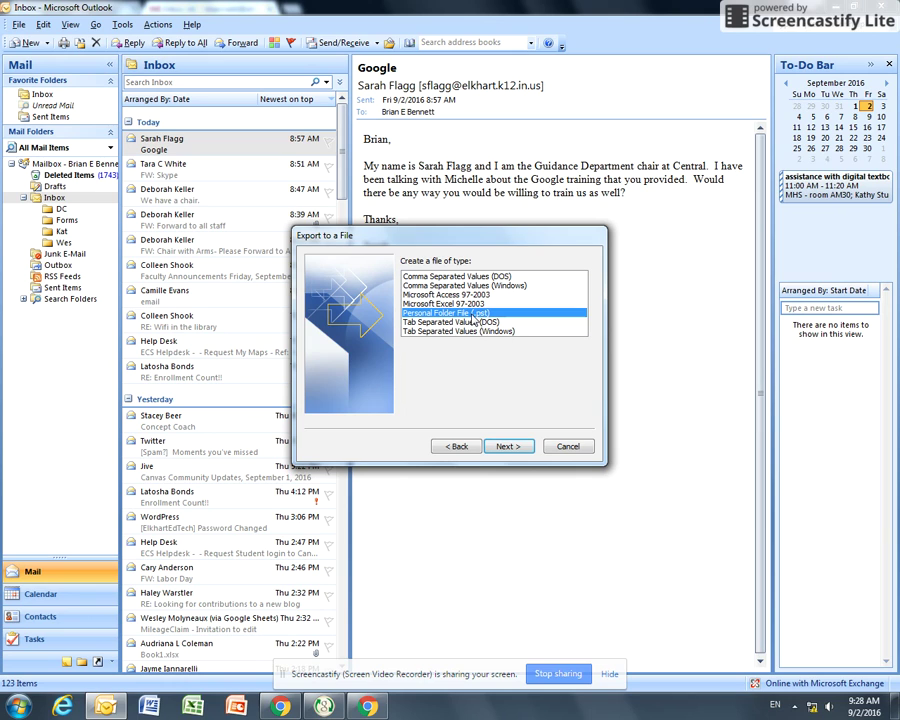
pyautogui.click(516, 446)
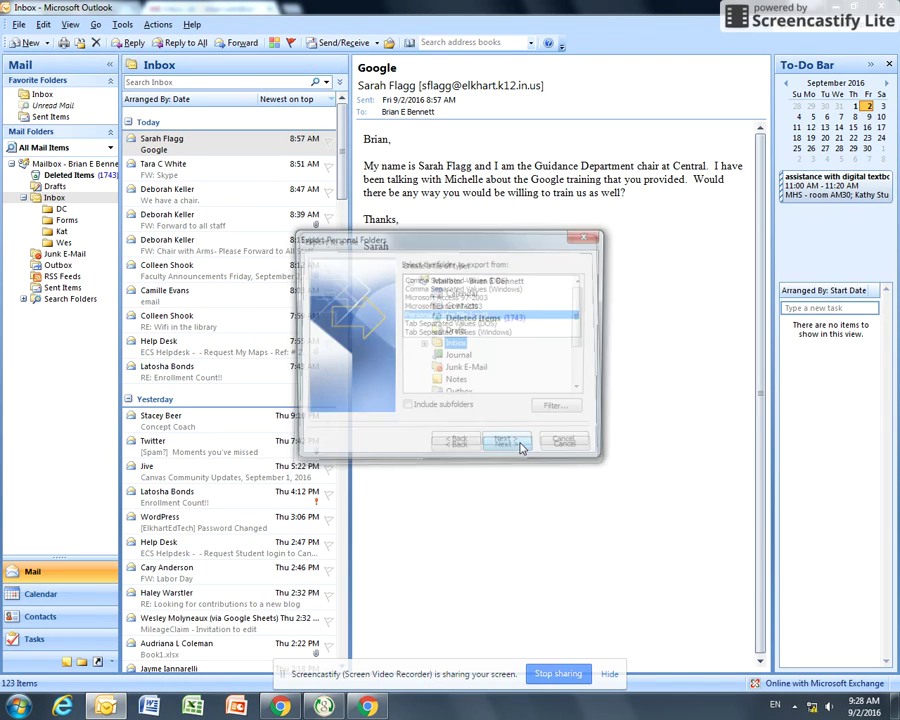
# Choose the Inbox folder as the export source and include its subfolders
pyautogui.scroll(-2, 494, 345)
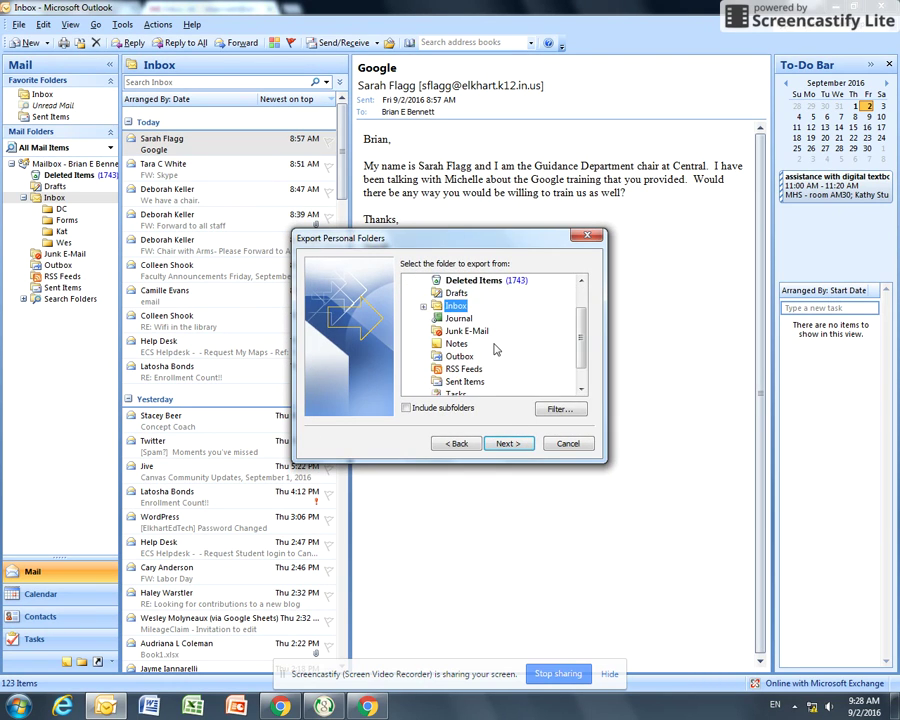
pyautogui.scroll(2, 494, 348)
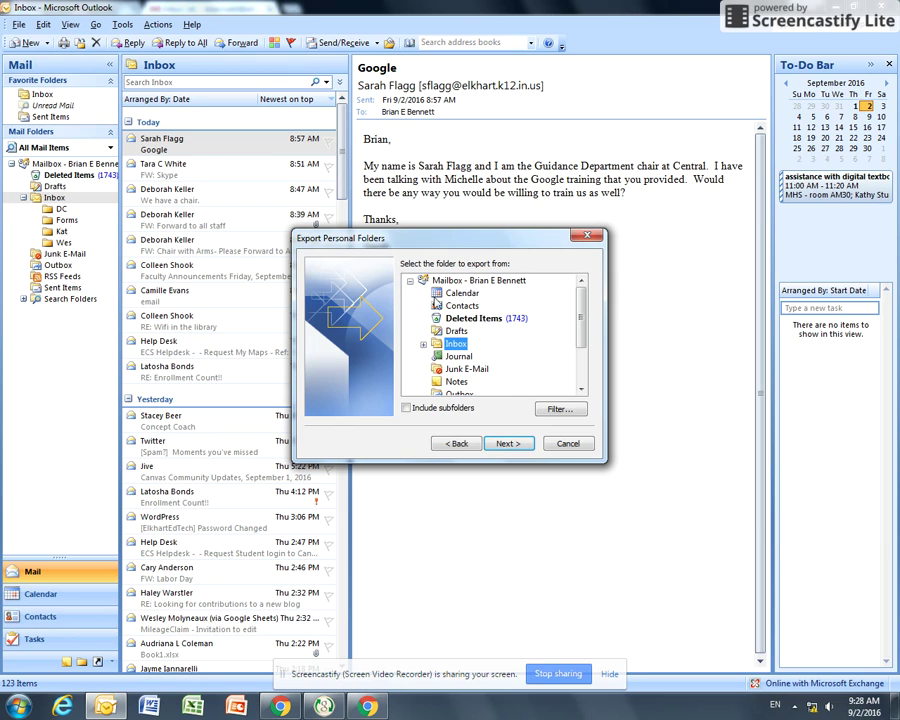
pyautogui.click(423, 344)
pyautogui.click(464, 344)
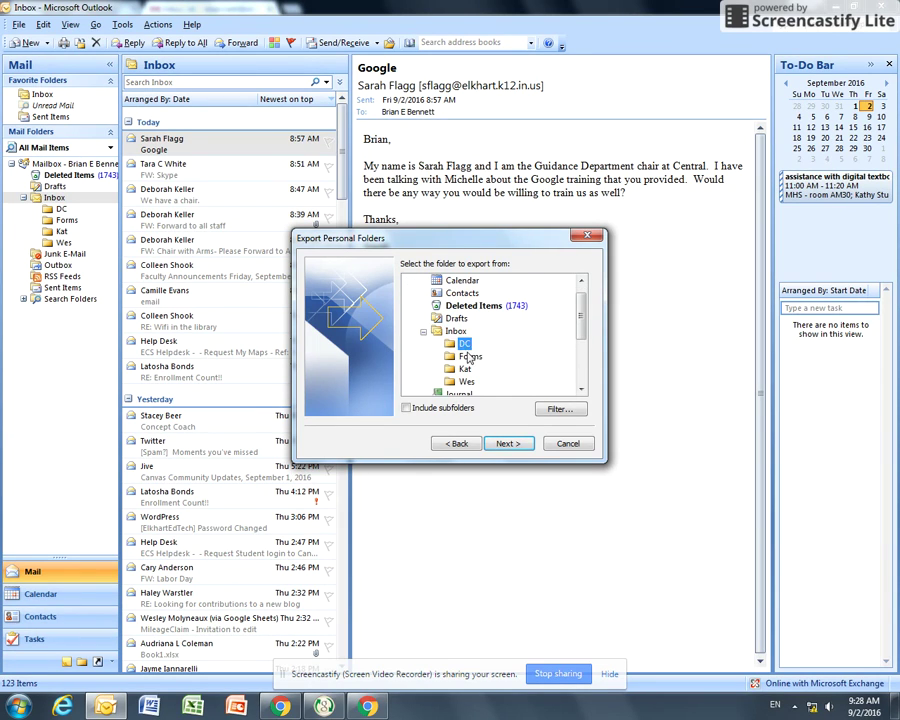
pyautogui.click(470, 357)
pyautogui.click(455, 331)
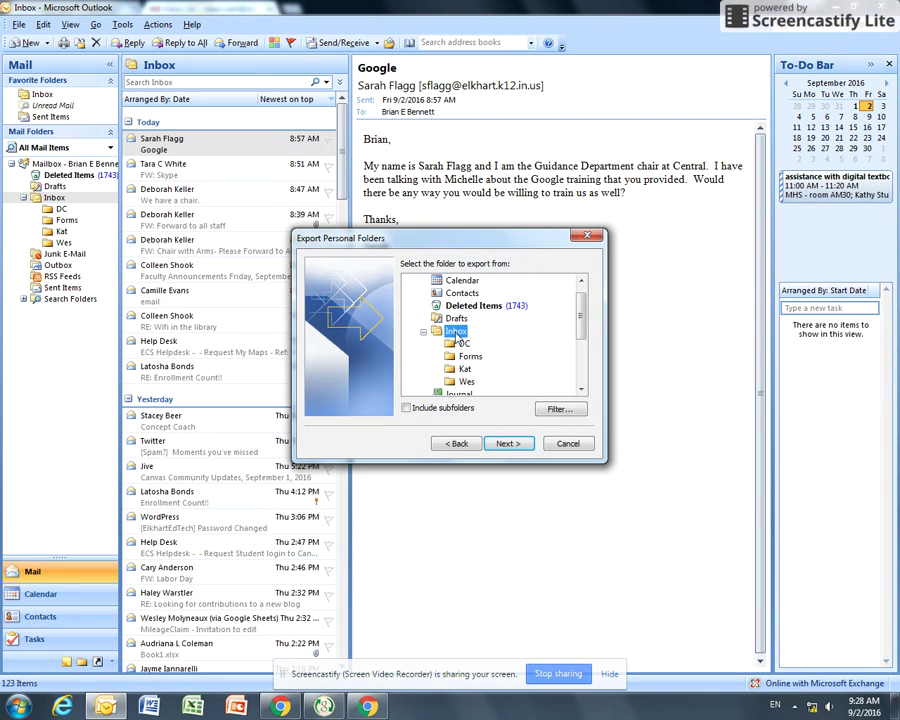
pyautogui.click(406, 408)
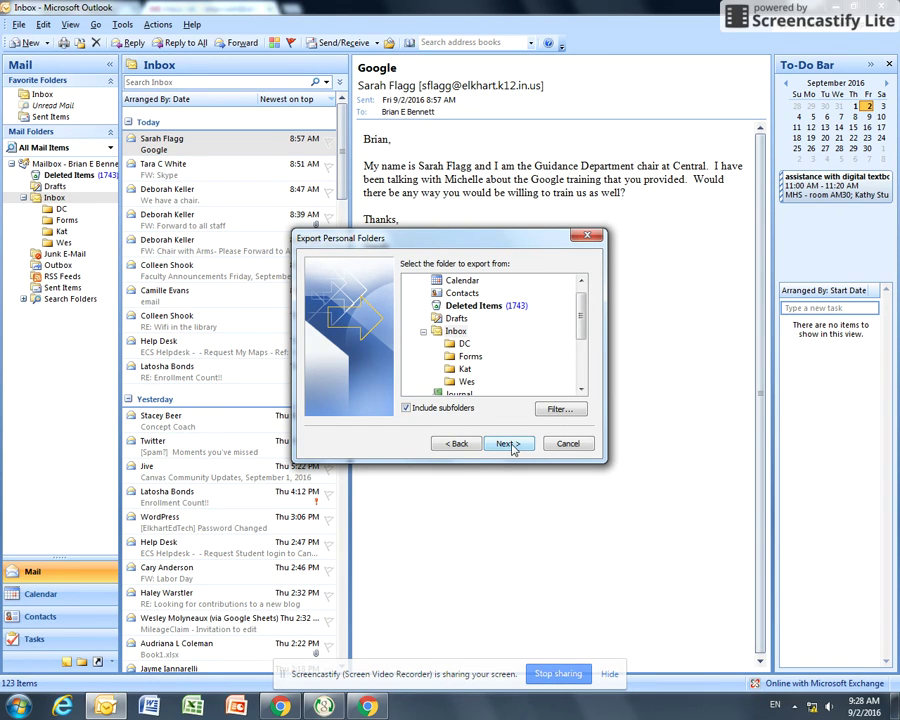
pyautogui.click(508, 444)
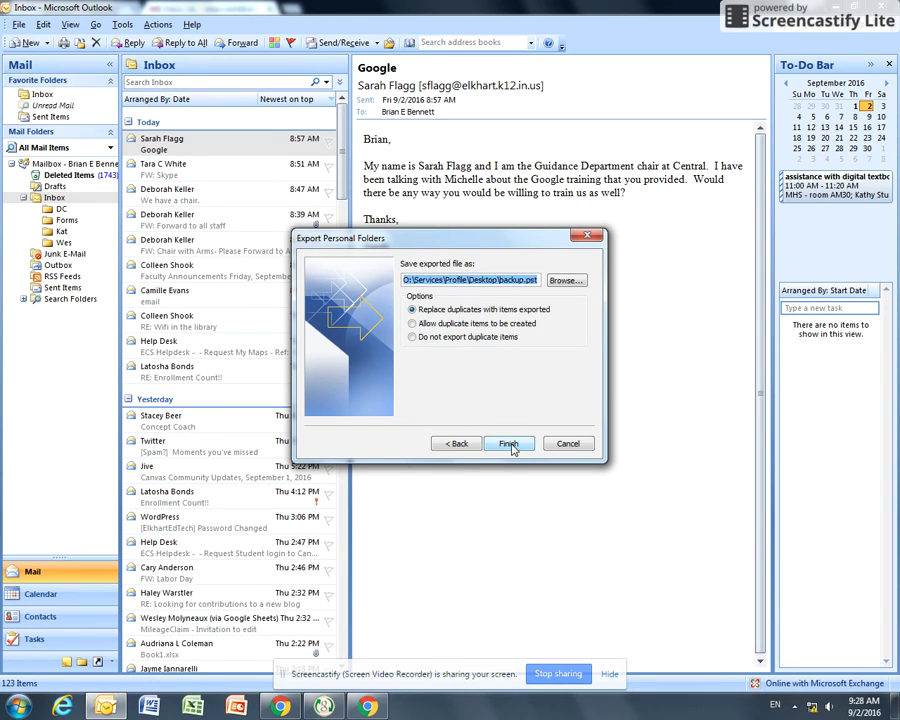
# Export the mail to backup.pst on the Desktop with duplicate items not exported
pyautogui.click(411, 339)
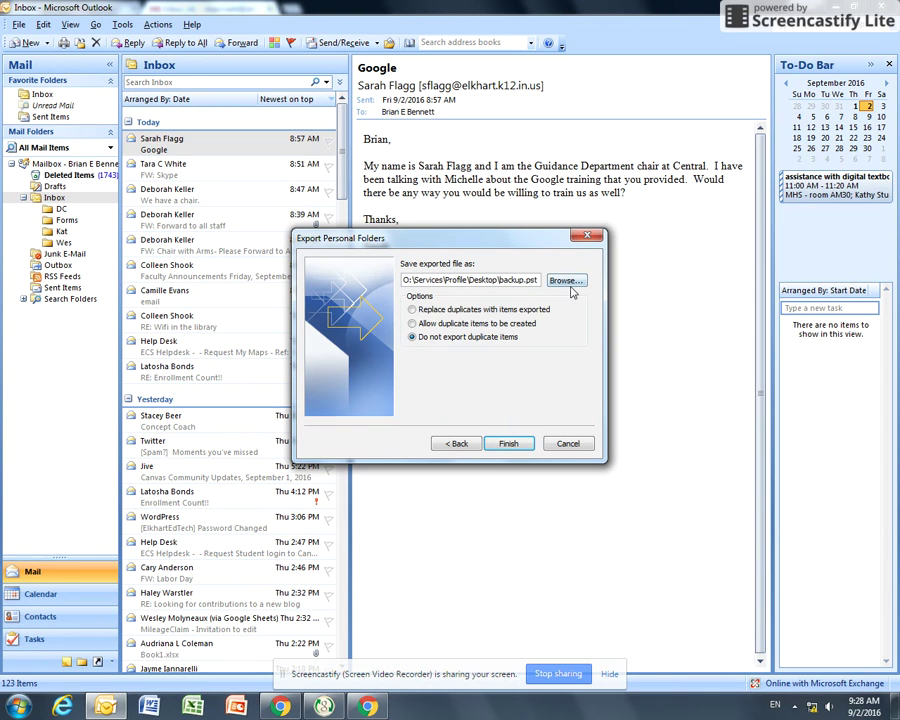
pyautogui.click(565, 281)
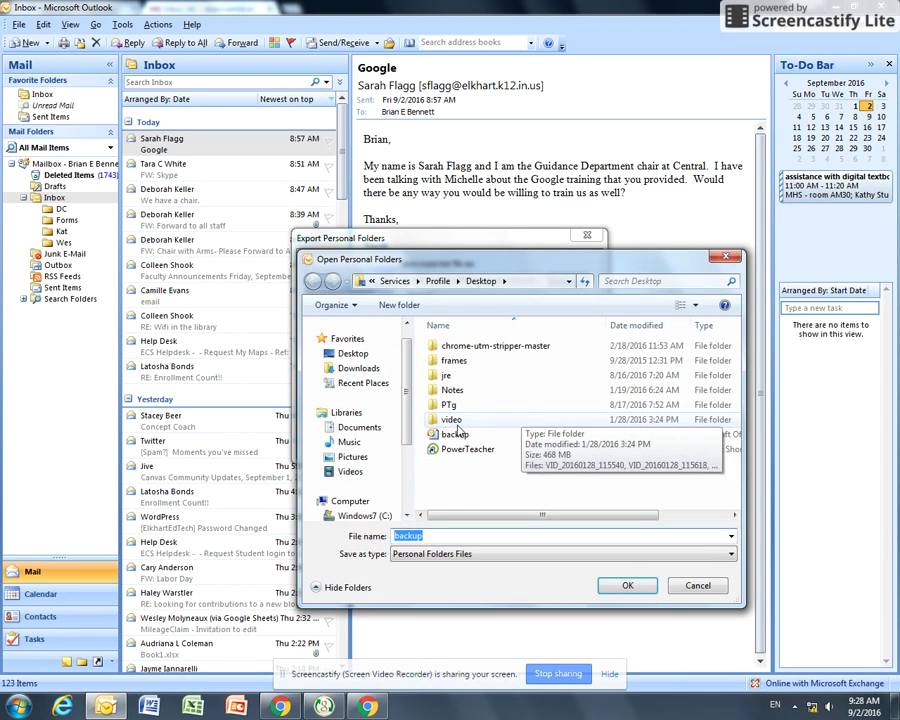
pyautogui.click(348, 355)
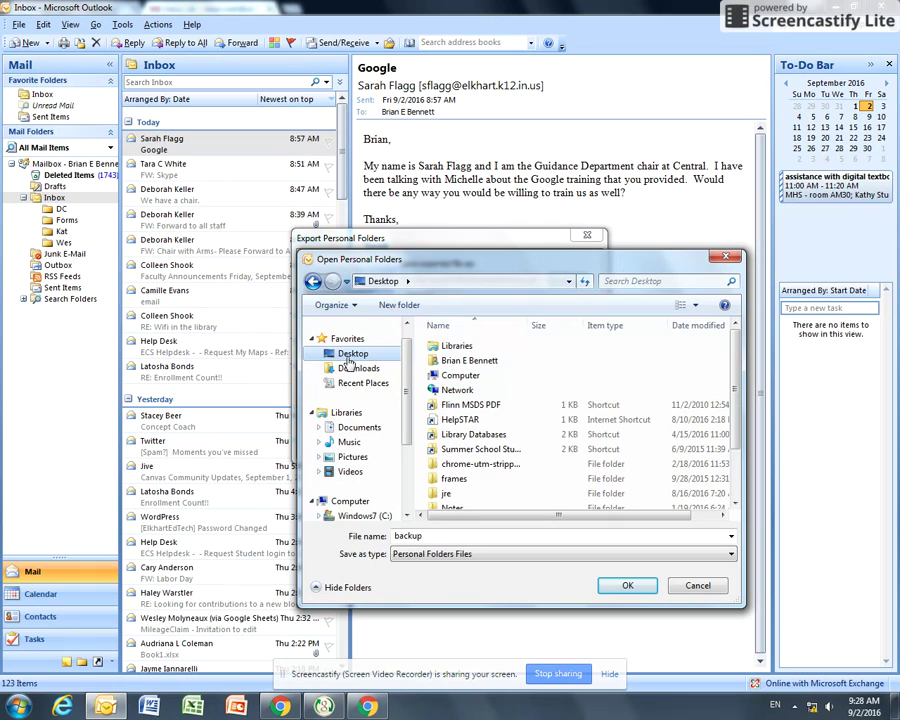
pyautogui.click(624, 588)
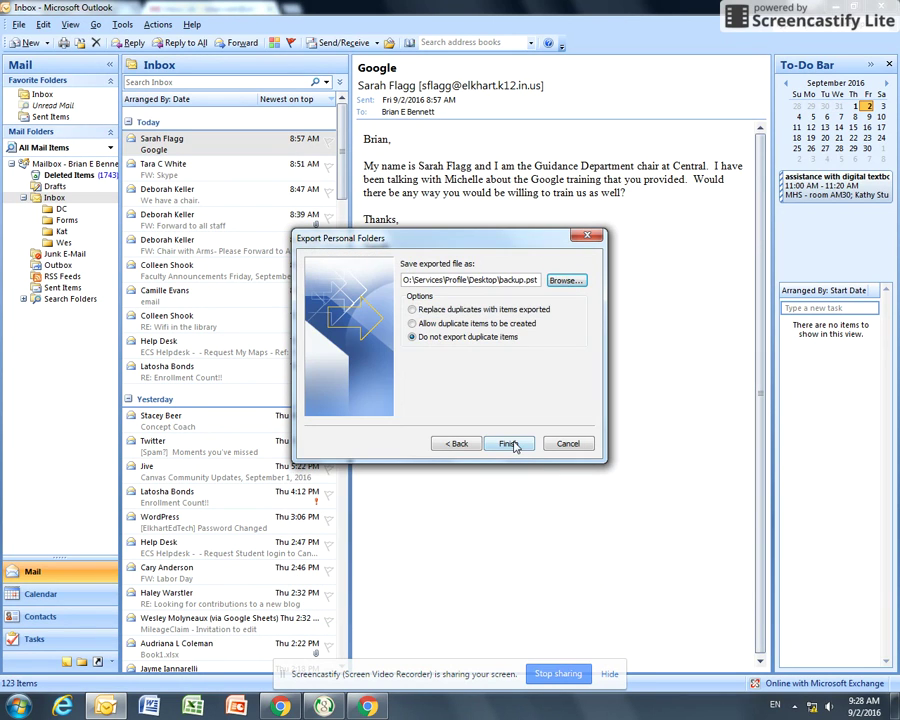
pyautogui.click(509, 444)
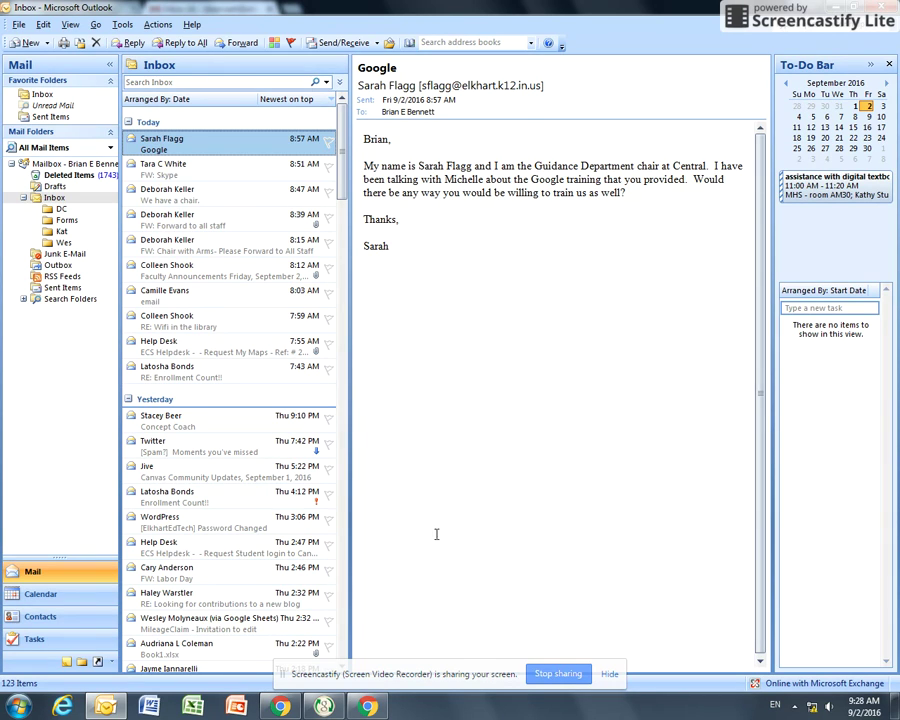
# Switch to Chrome, download the migration tool from the Google Apps Migration for Microsoft Outlook page and run the downloaded installer
pyautogui.click(281, 707)
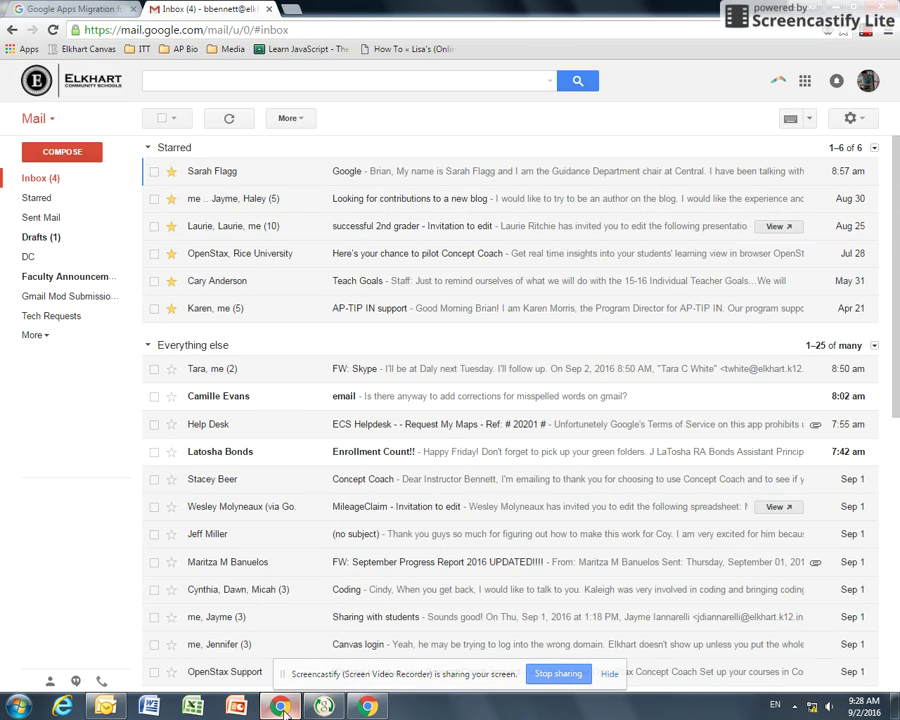
pyautogui.click(42, 8)
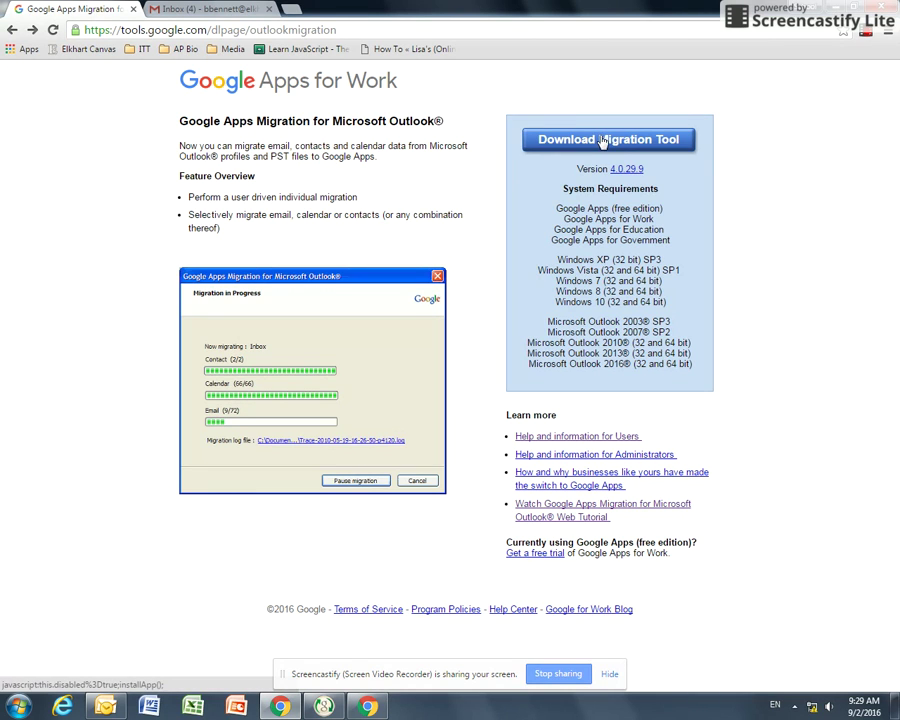
pyautogui.click(632, 148)
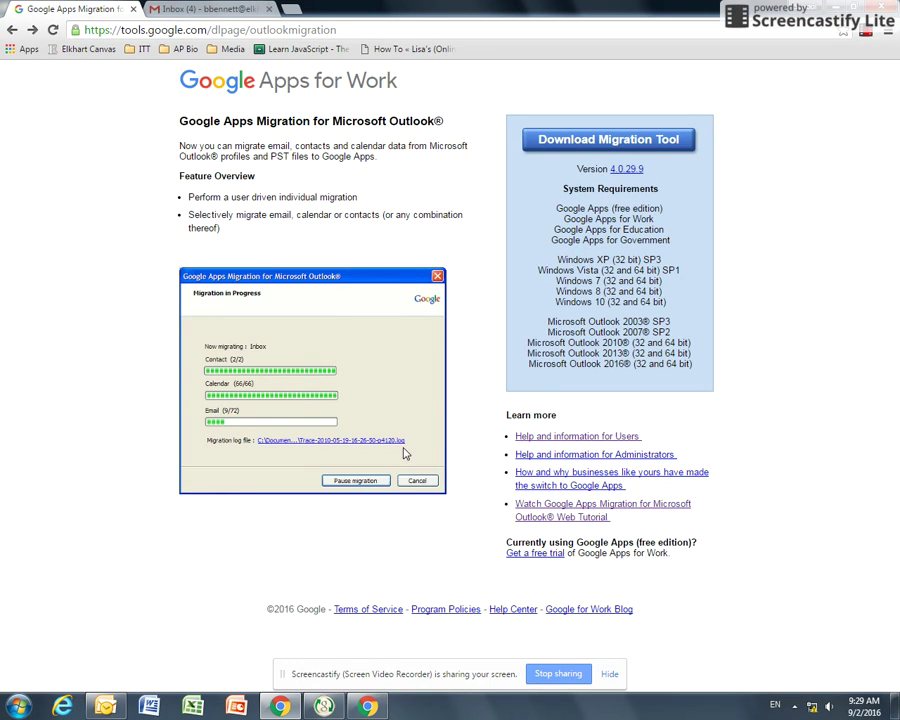
pyautogui.click(607, 141)
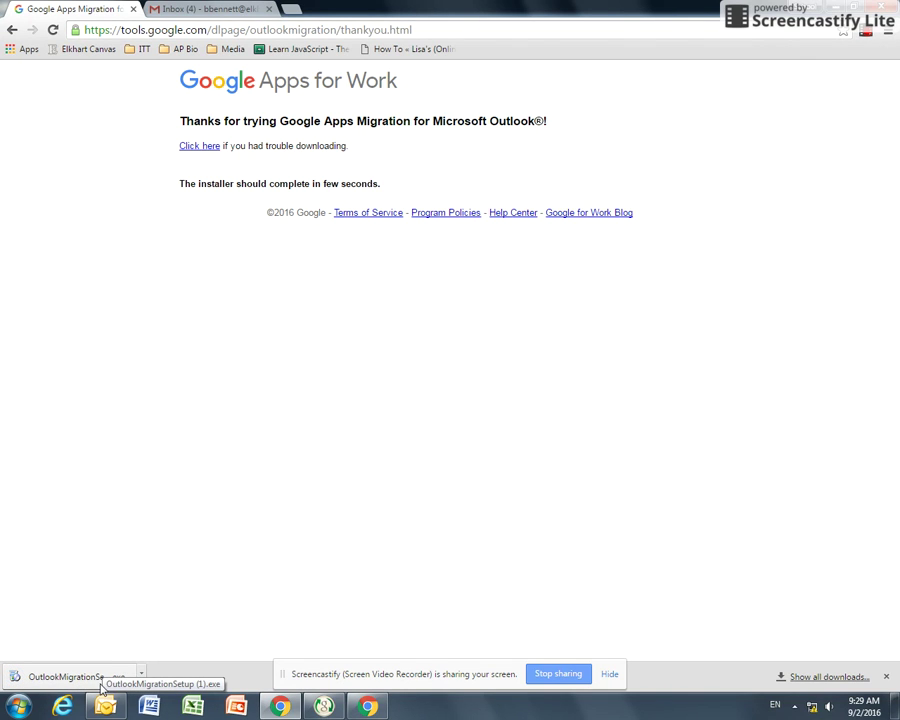
pyautogui.click(103, 686)
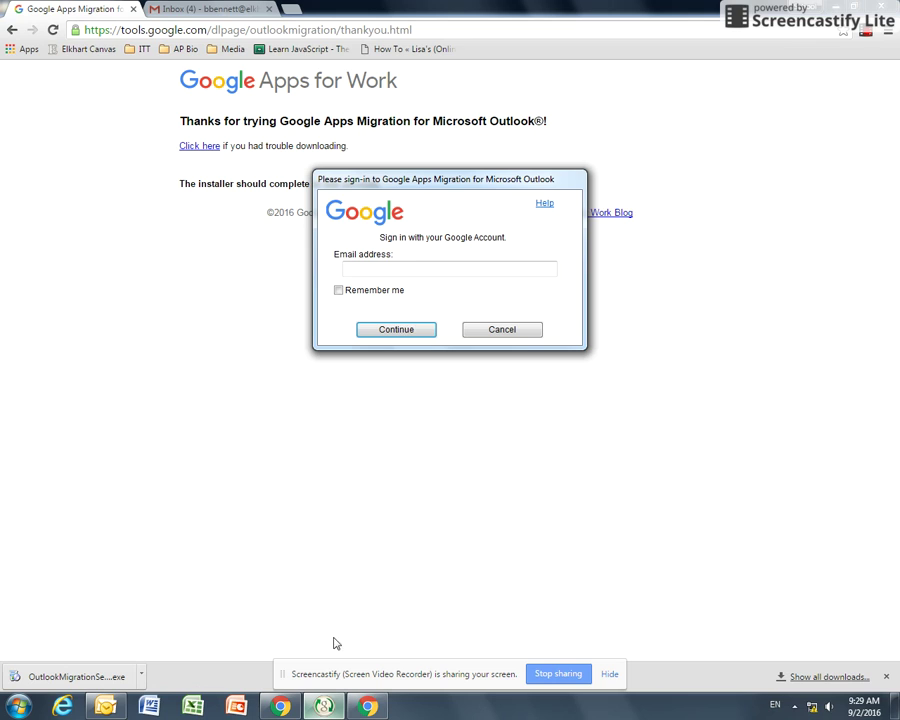
# Sign in to the migration tool with the Google account's email address and allow the requested permissions
pyautogui.click(416, 266)
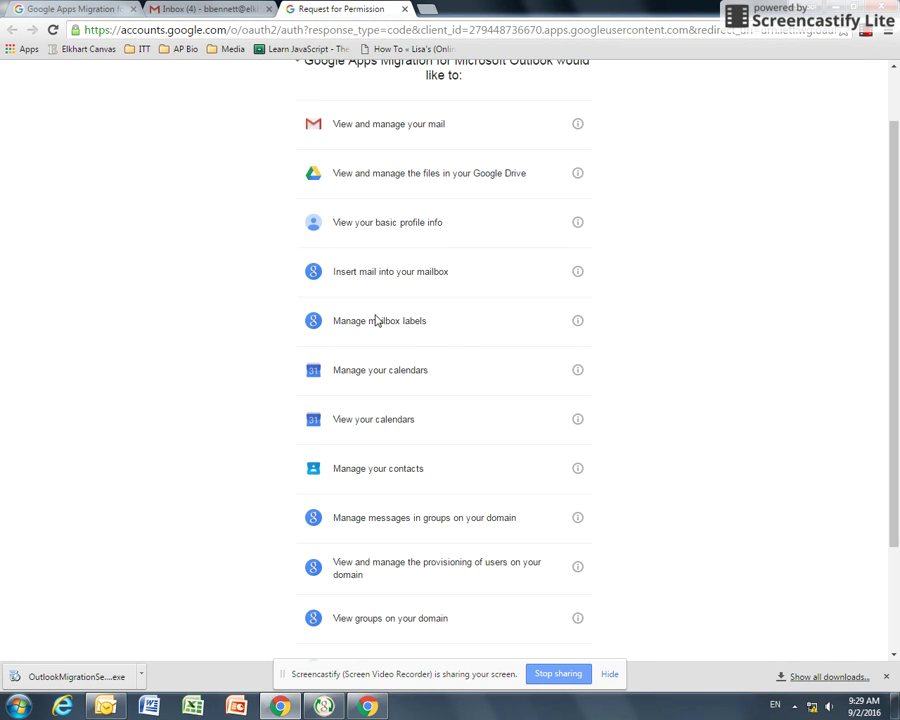
pyautogui.scroll(-1, 379, 320)
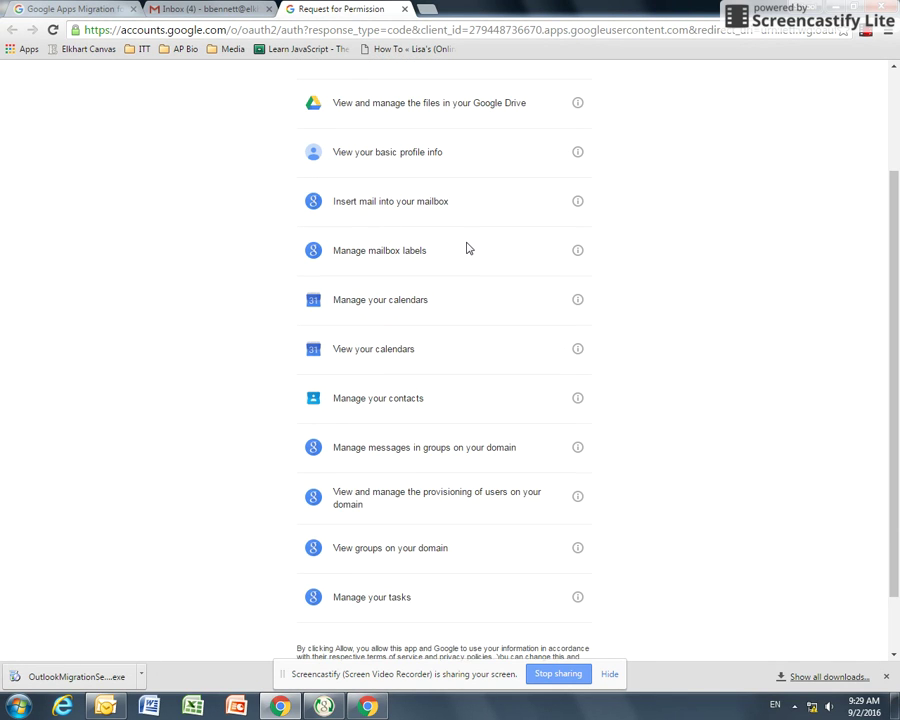
pyautogui.scroll(-1, 466, 250)
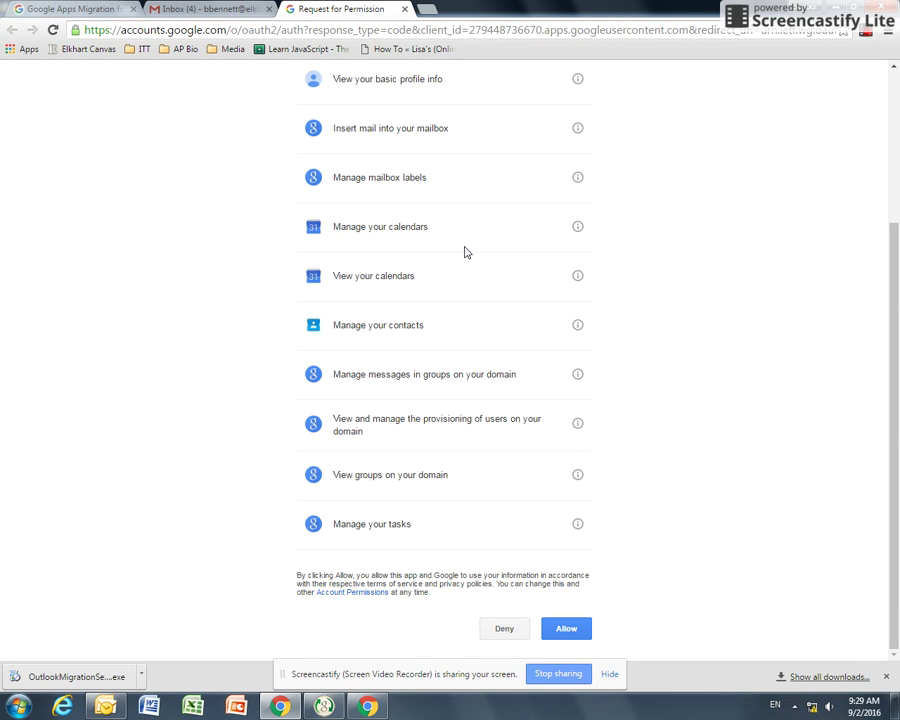
pyautogui.click(560, 626)
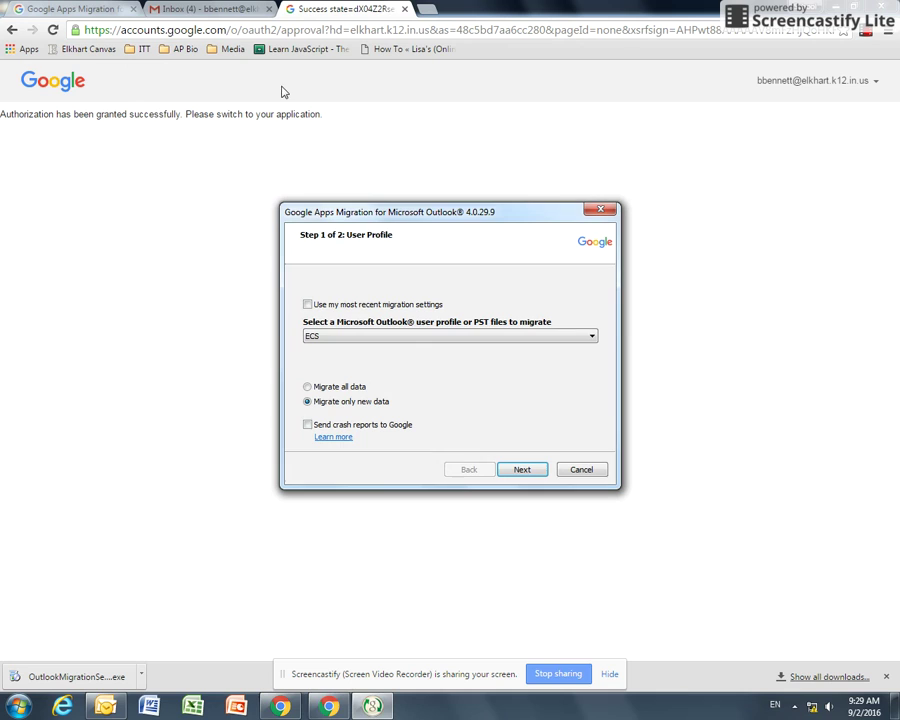
# Select backup.pst on the Desktop as the PST source and migrate only its new calendar, contacts and email data
pyautogui.click(331, 339)
pyautogui.click(336, 360)
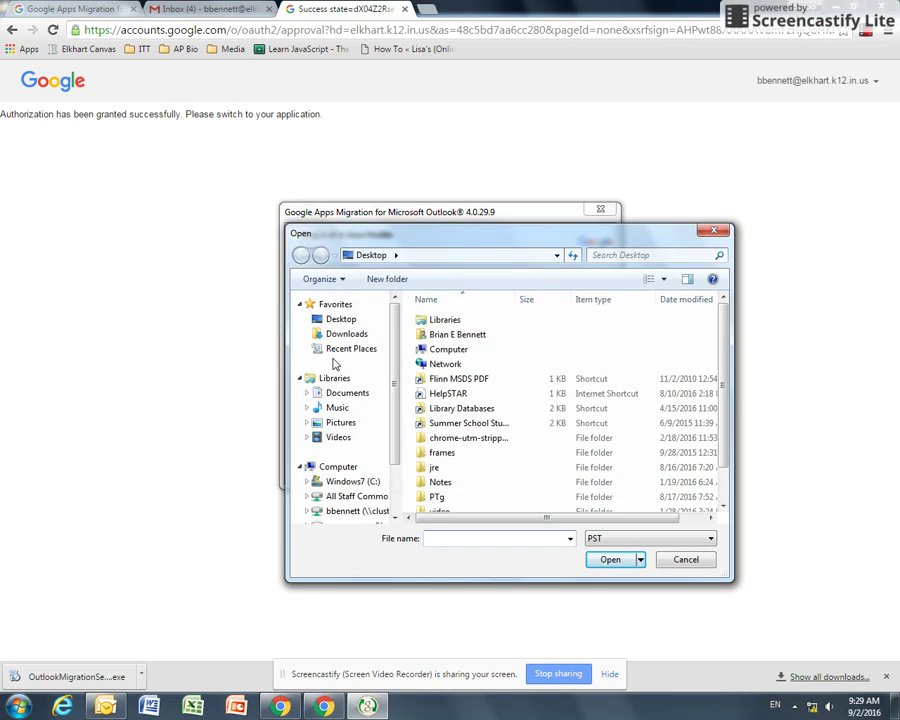
pyautogui.scroll(-1, 500, 450)
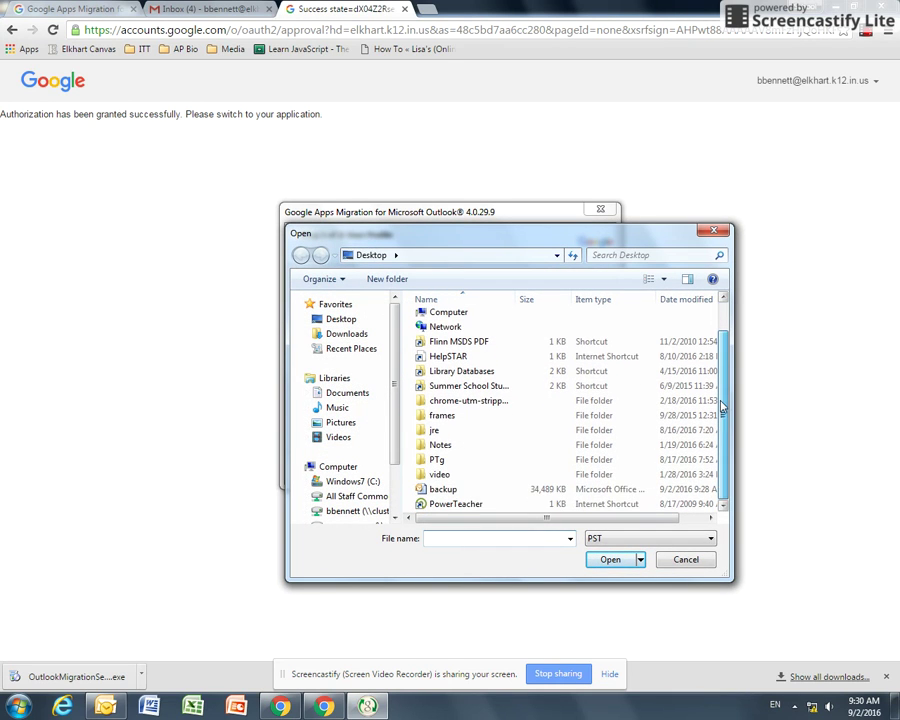
pyautogui.click(430, 489)
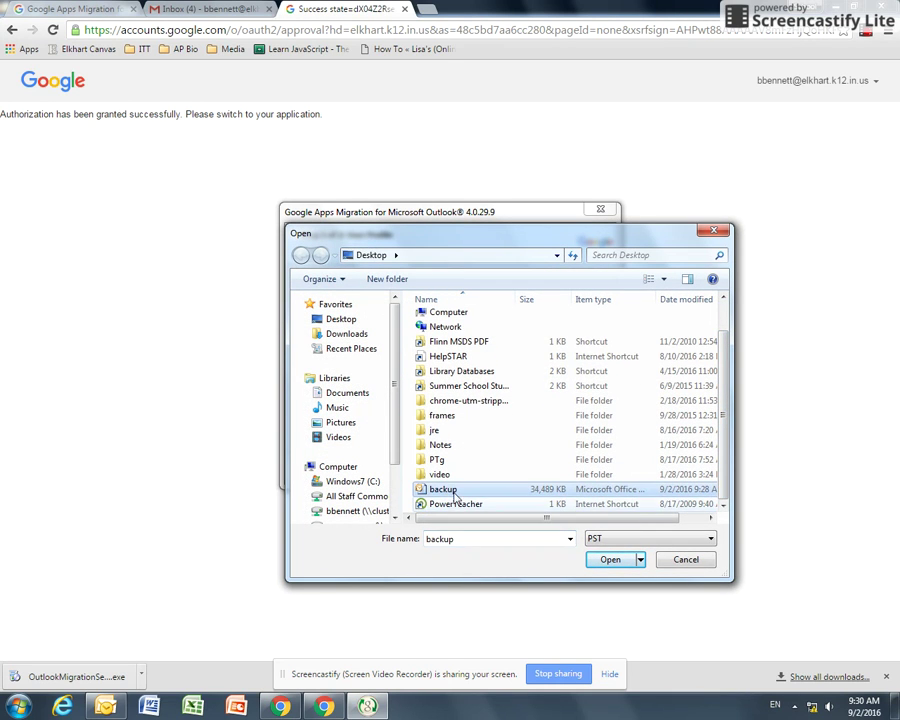
pyautogui.click(610, 560)
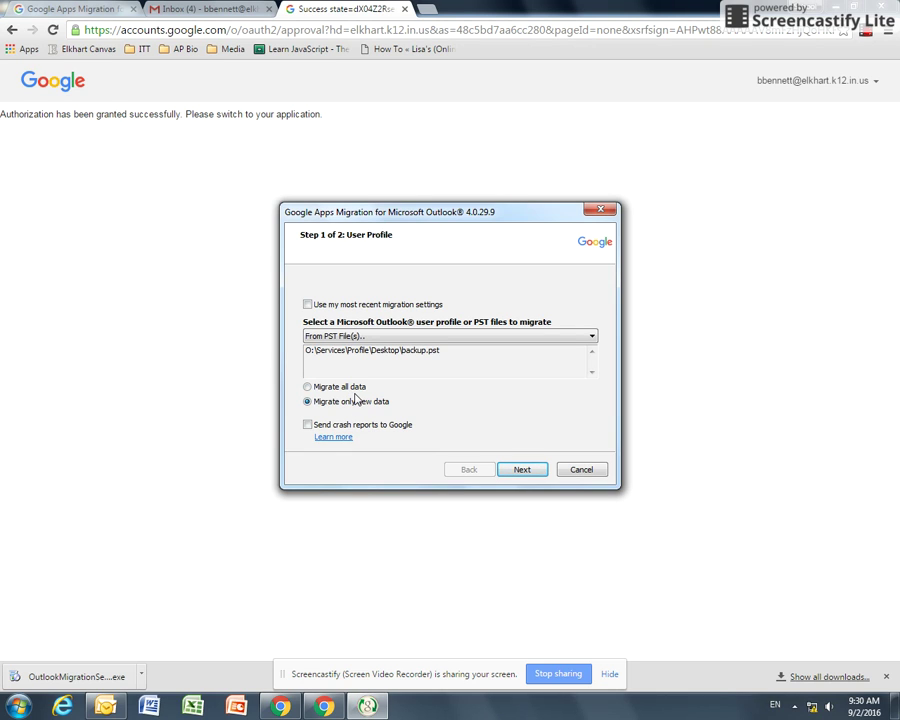
pyautogui.click(526, 472)
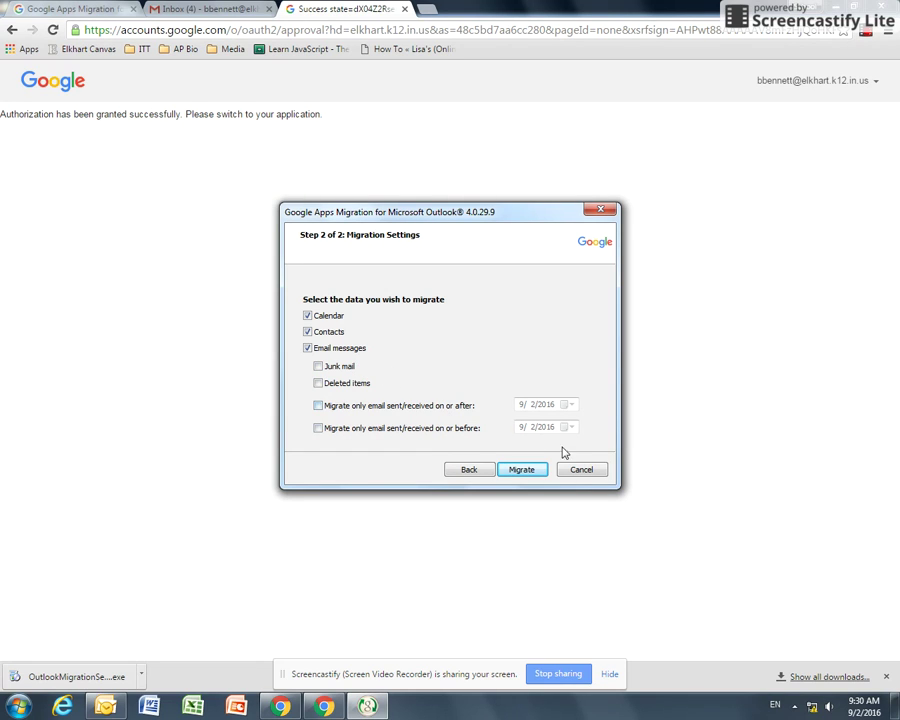
pyautogui.click(525, 470)
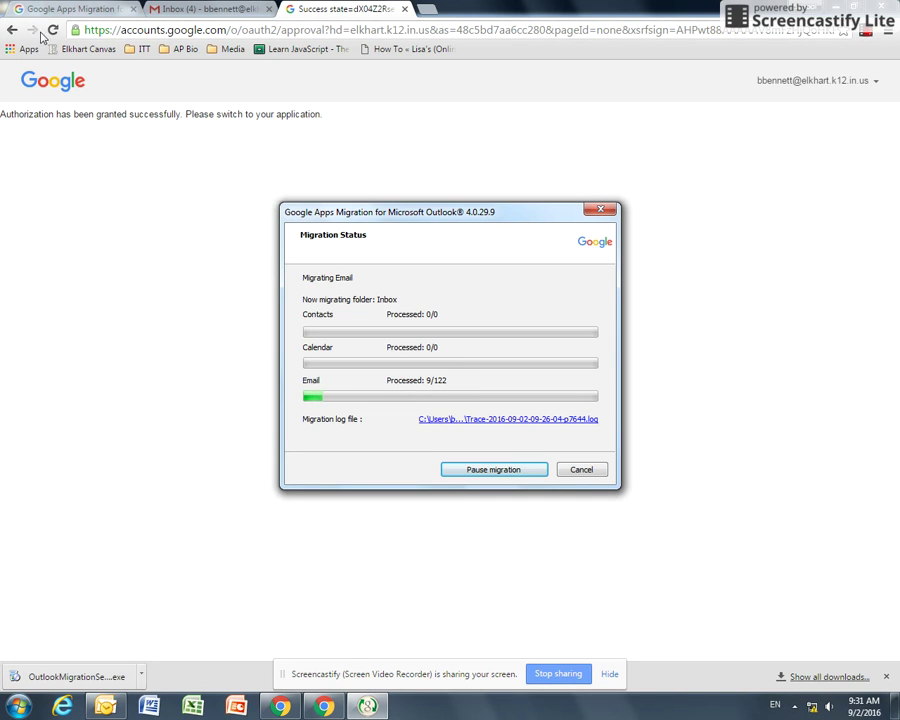
# Return to the migration tool's download page in the browser
pyautogui.click(70, 8)
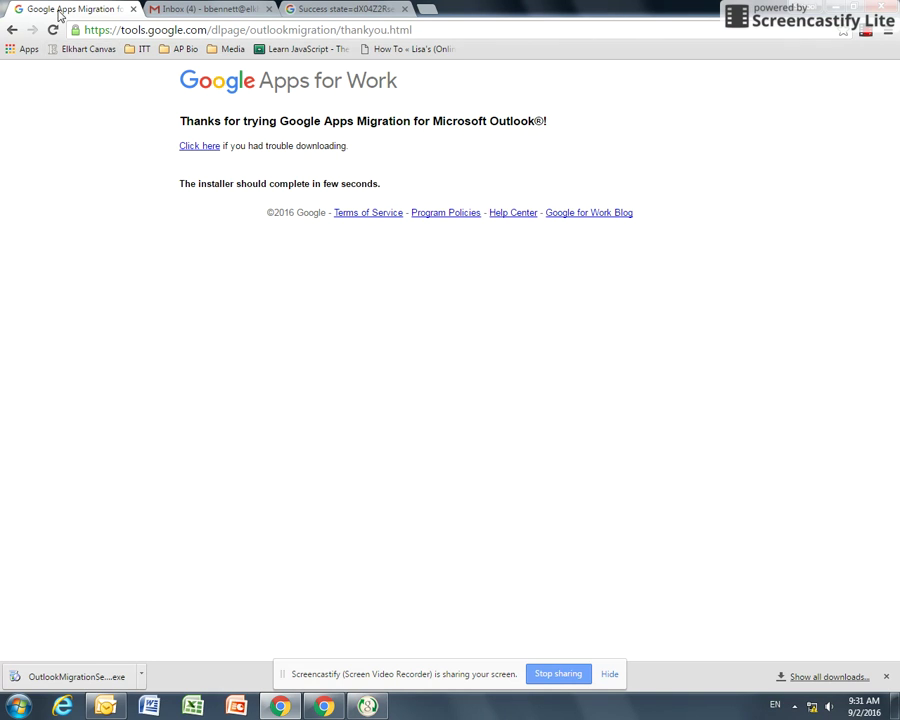
pyautogui.click(13, 30)
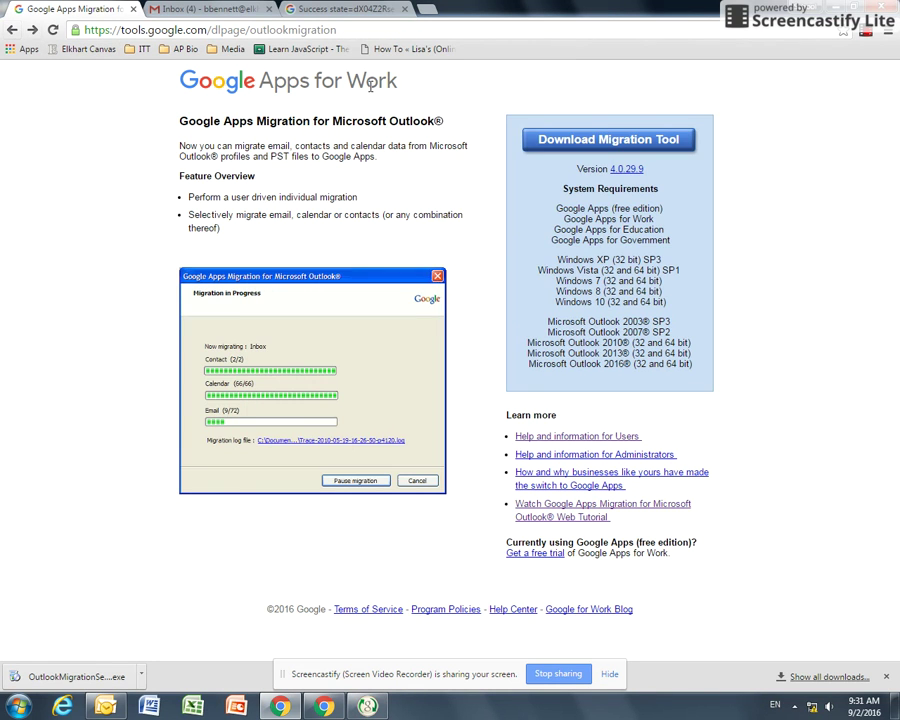